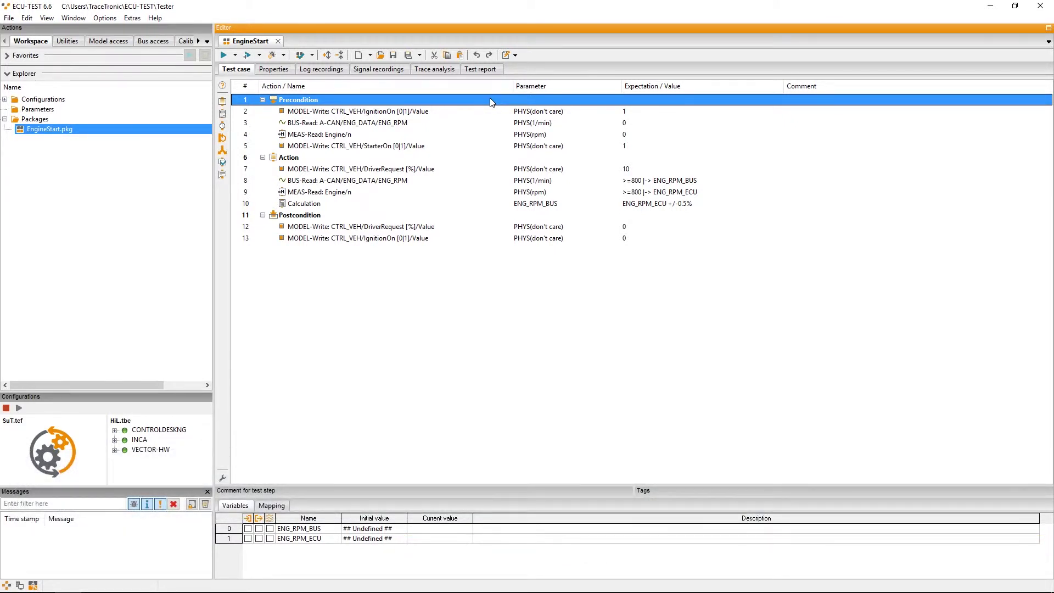
- Run the EngineStart test, expand all 13 report steps, and select the IgnitionOn write step
{"action": "left_click", "coordinate": [224, 56]}
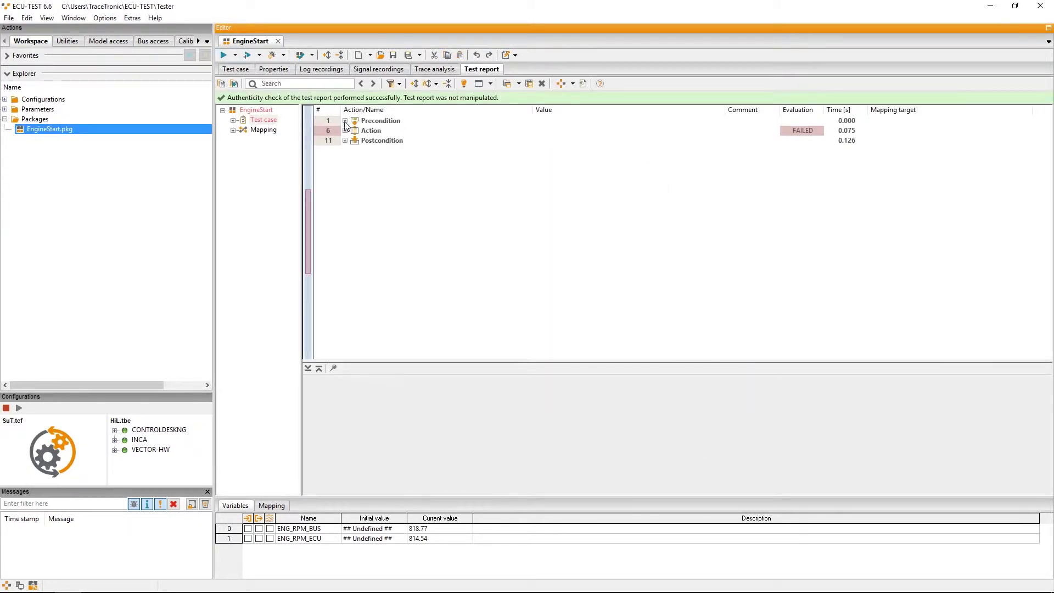
{"action": "left_click", "coordinate": [414, 83]}
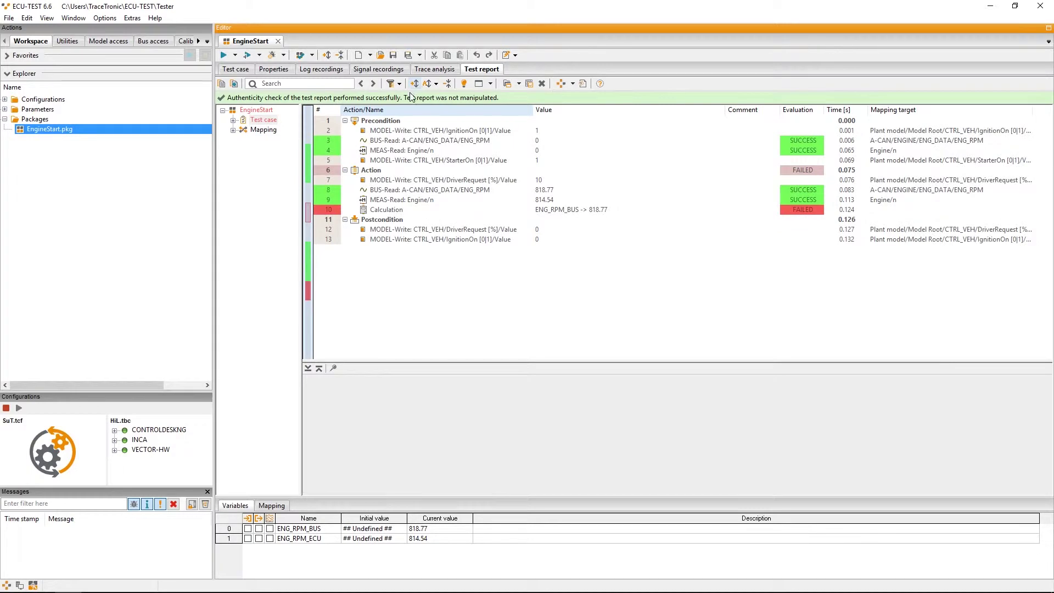
{"action": "left_click", "coordinate": [510, 135]}
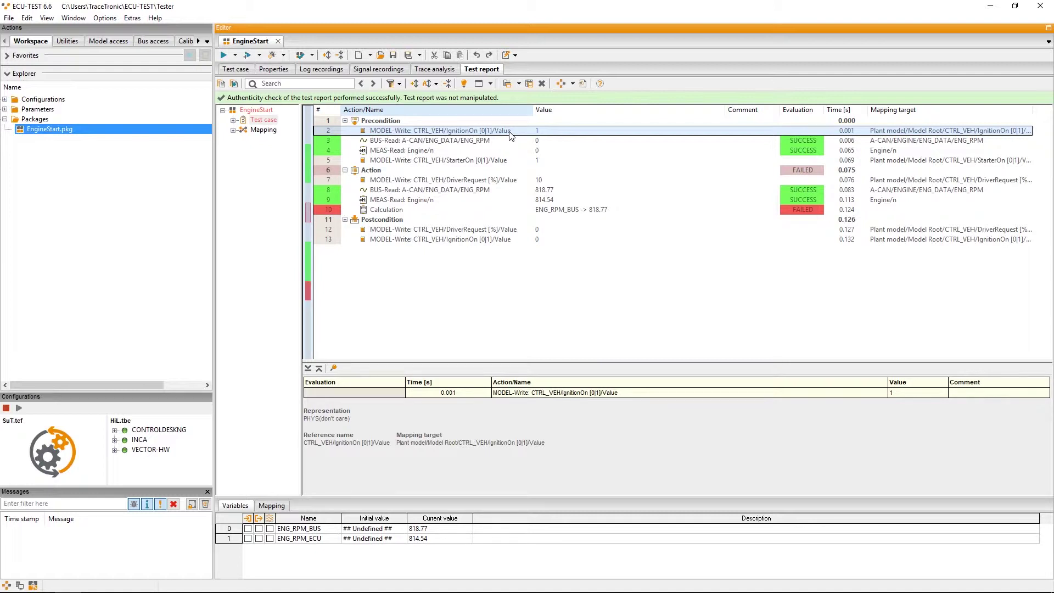
{"action": "left_click", "coordinate": [497, 142]}
{"action": "left_click", "coordinate": [489, 150]}
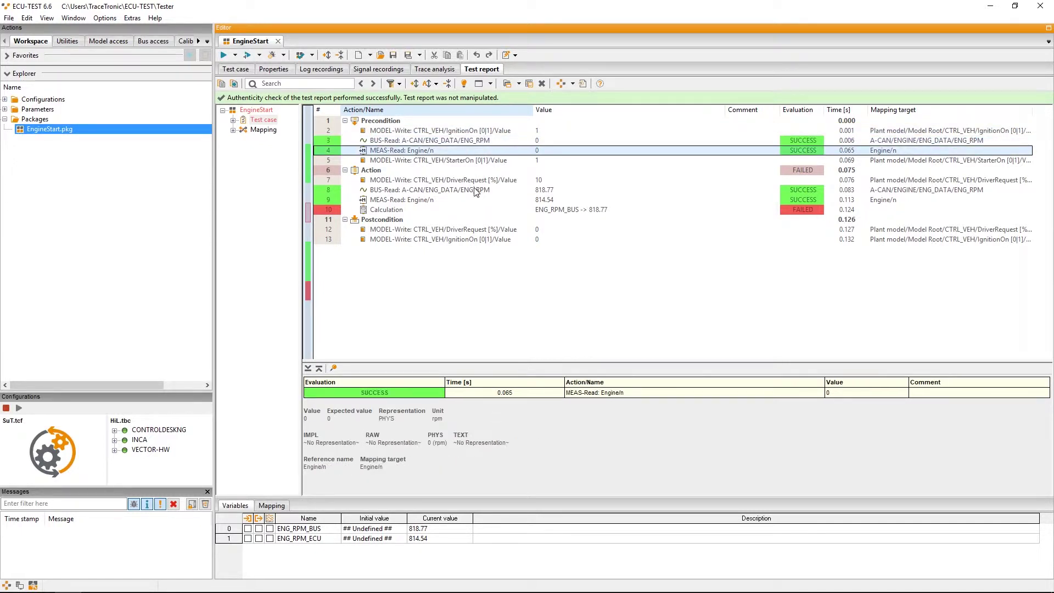
{"action": "left_click", "coordinate": [476, 191]}
{"action": "left_click", "coordinate": [472, 202]}
{"action": "left_click", "coordinate": [464, 211]}
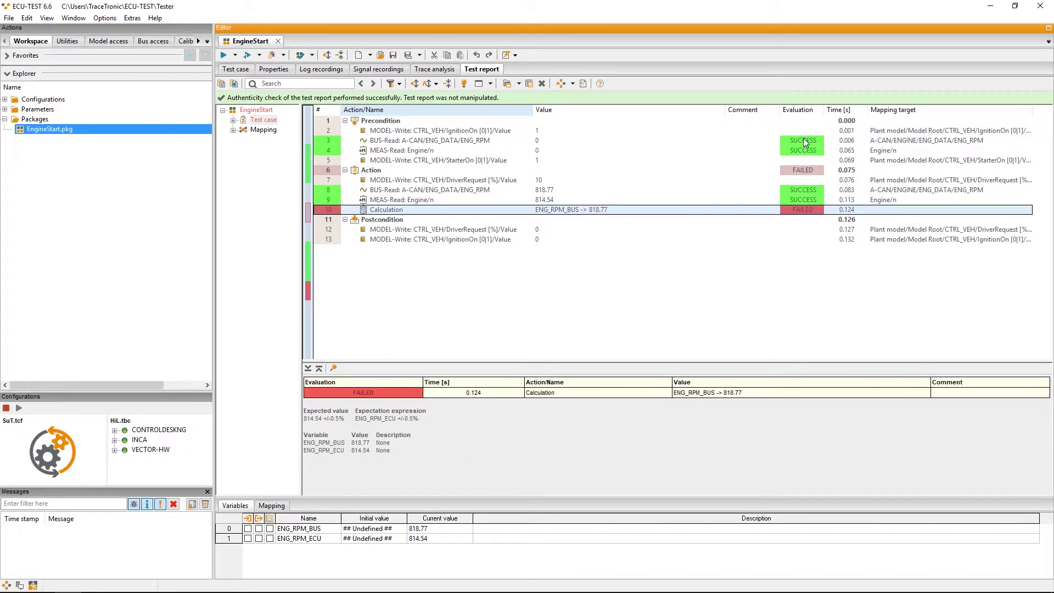
{"action": "left_click", "coordinate": [396, 142]}
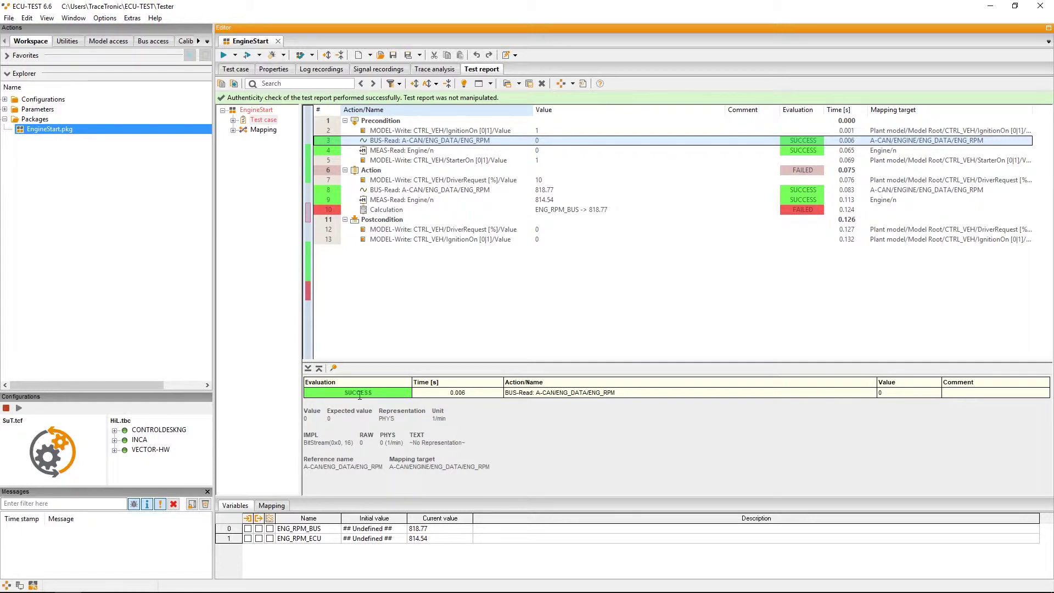
{"action": "left_click", "coordinate": [387, 192]}
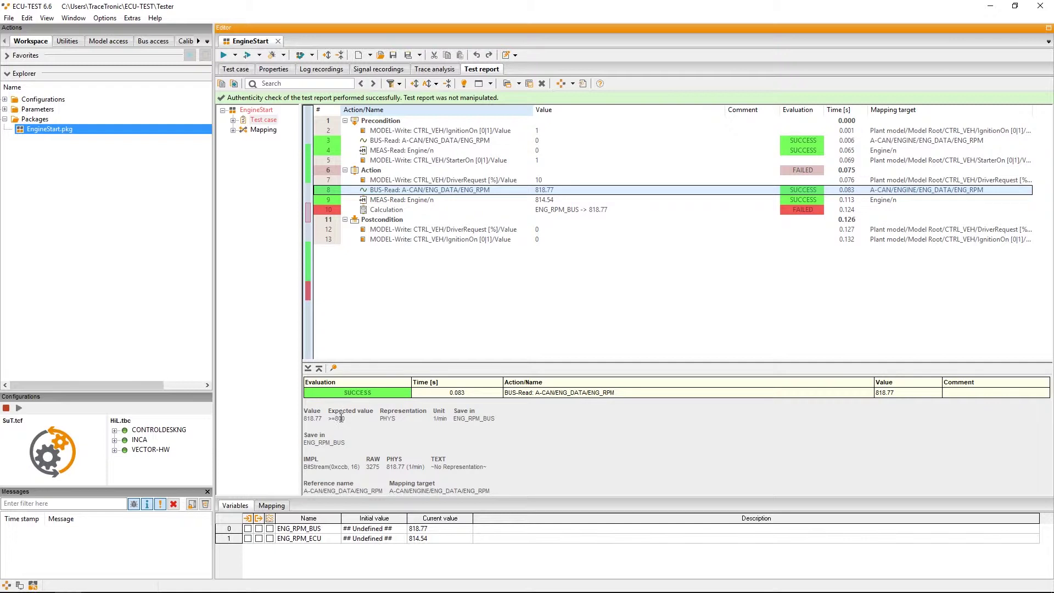
{"action": "left_click_drag", "start_coordinate": [345, 419], "coordinate": [331, 420]}
{"action": "double_click", "coordinate": [310, 420]}
{"action": "double_click", "coordinate": [363, 394]}
{"action": "left_click", "coordinate": [397, 211]}
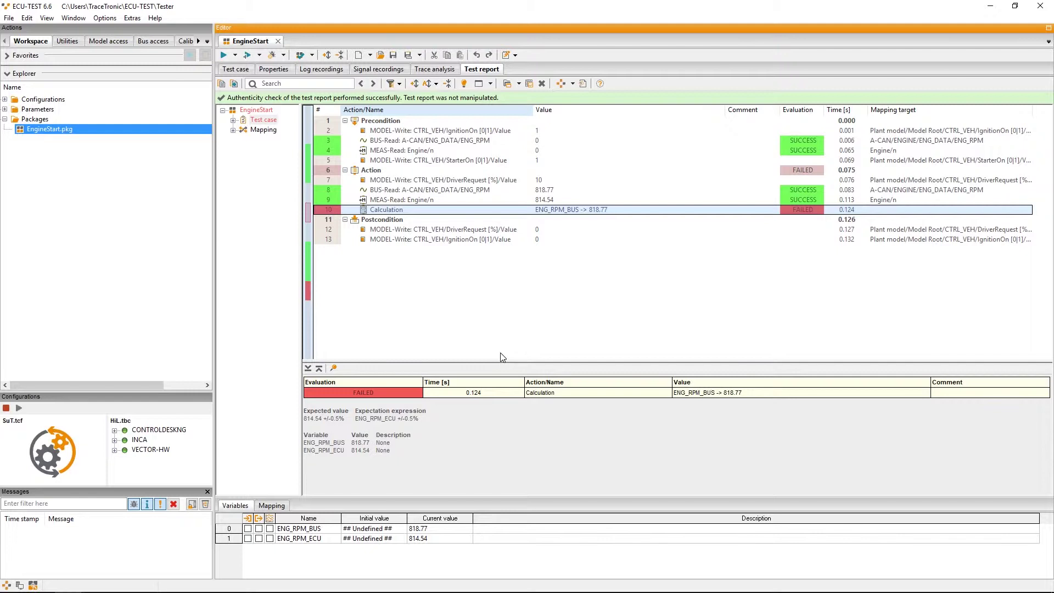
{"action": "left_click", "coordinate": [778, 199]}
{"action": "left_click", "coordinate": [773, 208]}
- Check and collapse the FAILED Action block, then show the EngineStart summary (FAILED, 0:00:00.69)
{"action": "left_click", "coordinate": [374, 170]}
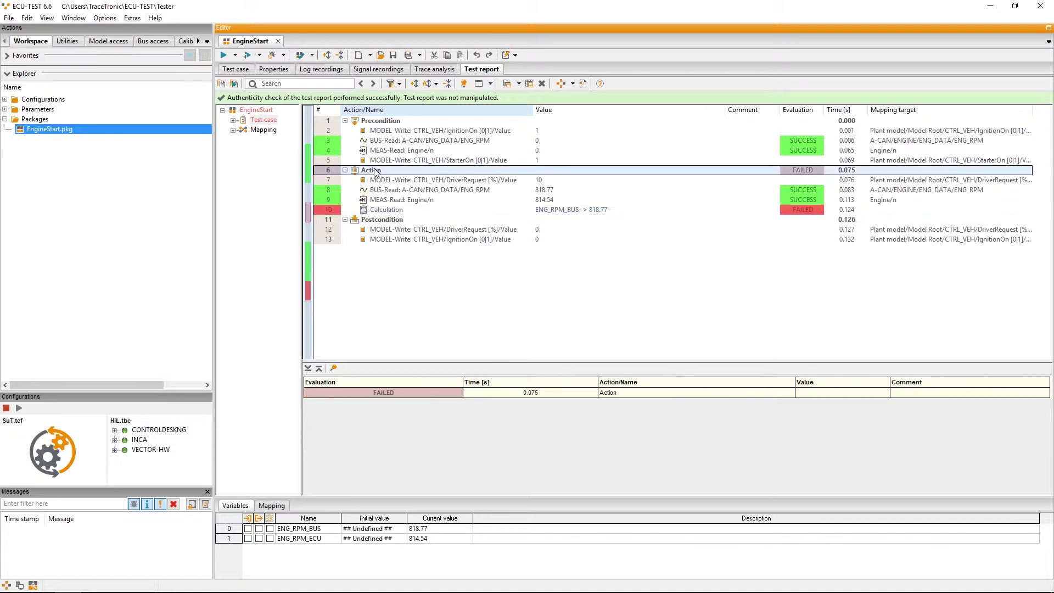
{"action": "left_click", "coordinate": [345, 170]}
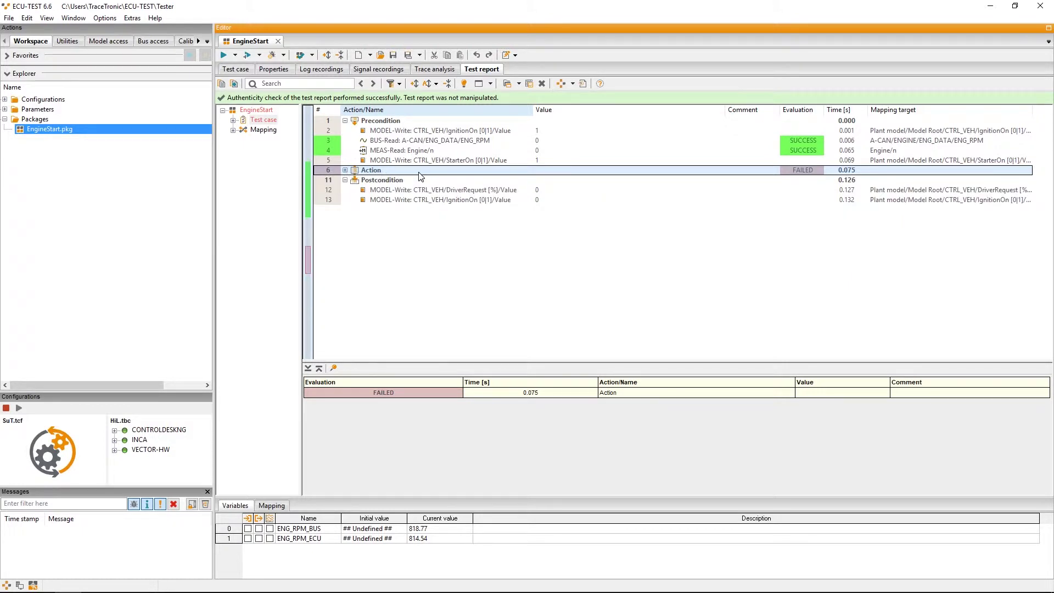
{"action": "left_click", "coordinate": [256, 112]}
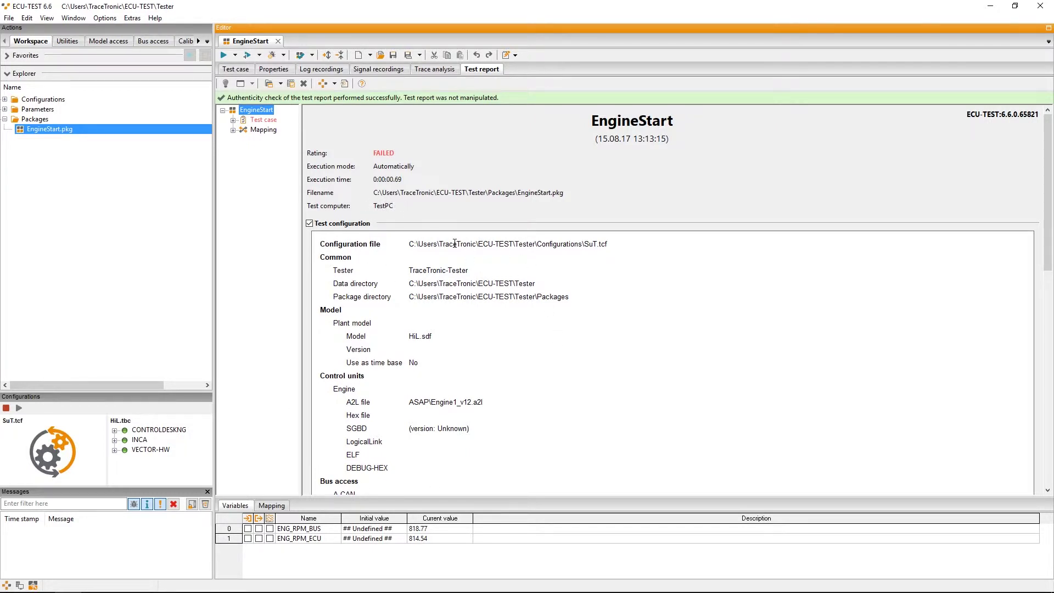
- Reopen the fully expanded step table and inspect the ENG_RPM, Engine/n and Precondition rows
{"action": "left_click", "coordinate": [263, 120]}
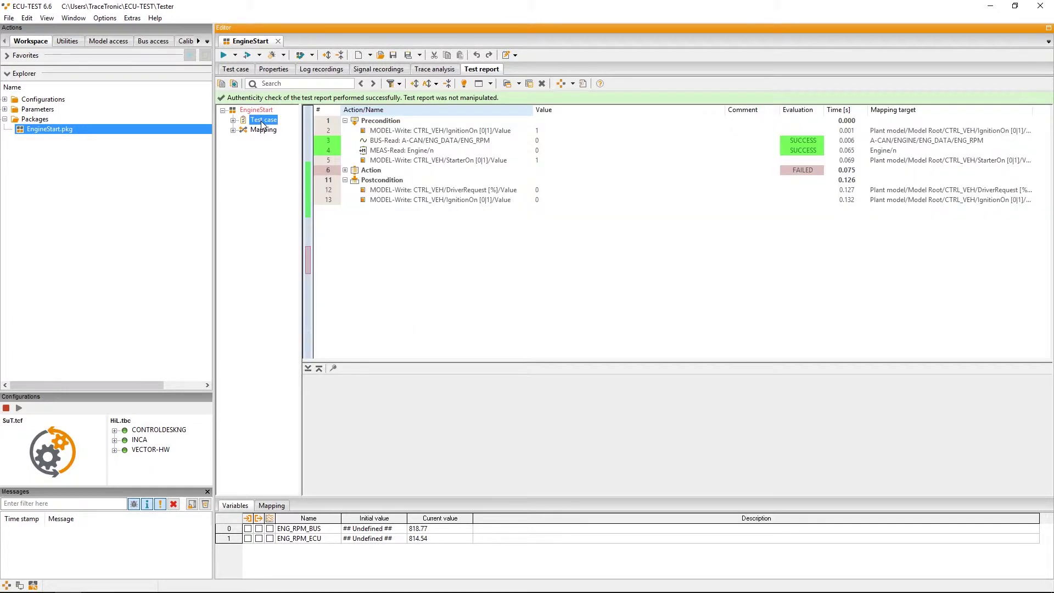
{"action": "left_click", "coordinate": [416, 84]}
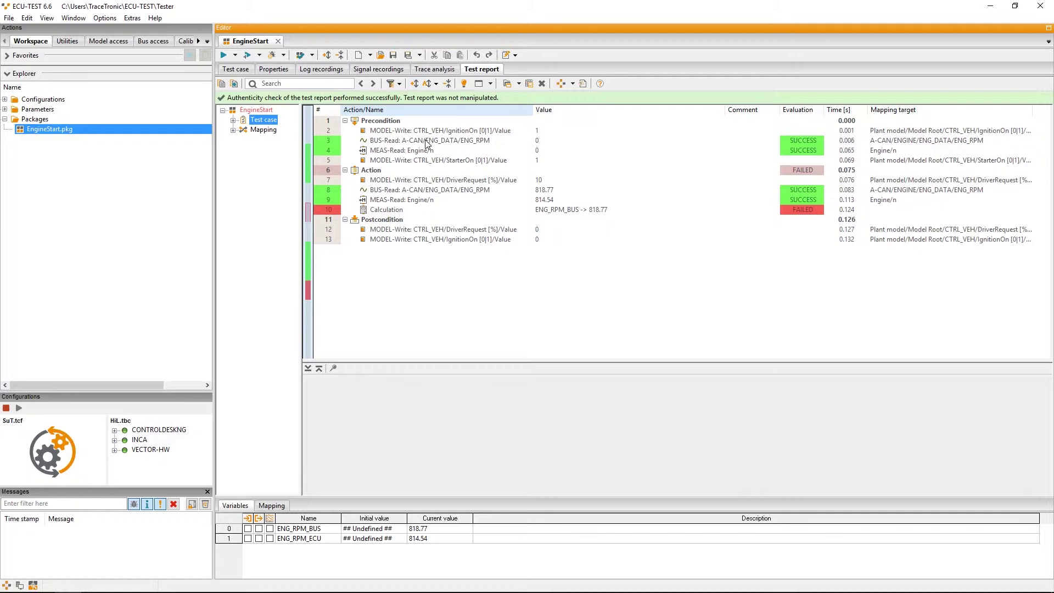
{"action": "left_click", "coordinate": [405, 140]}
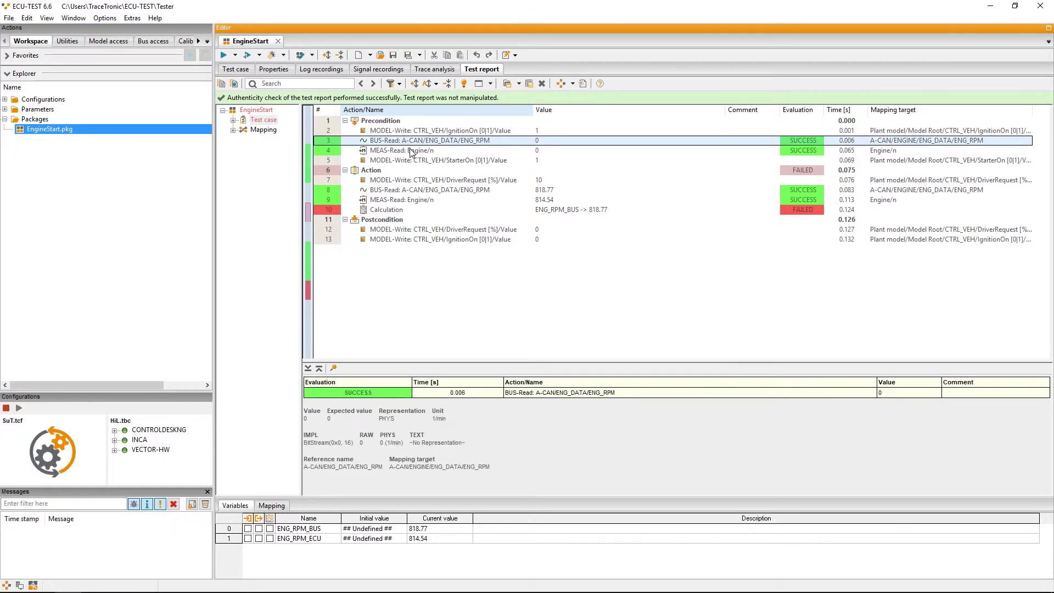
{"action": "left_click", "coordinate": [413, 151]}
{"action": "left_click", "coordinate": [398, 121]}
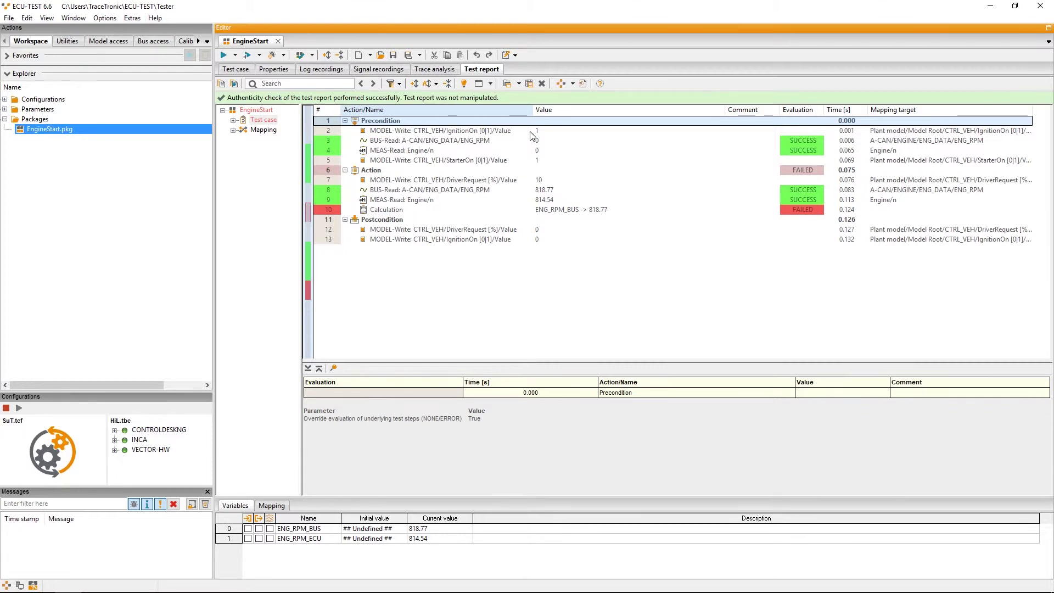
{"action": "left_click", "coordinate": [508, 87]}
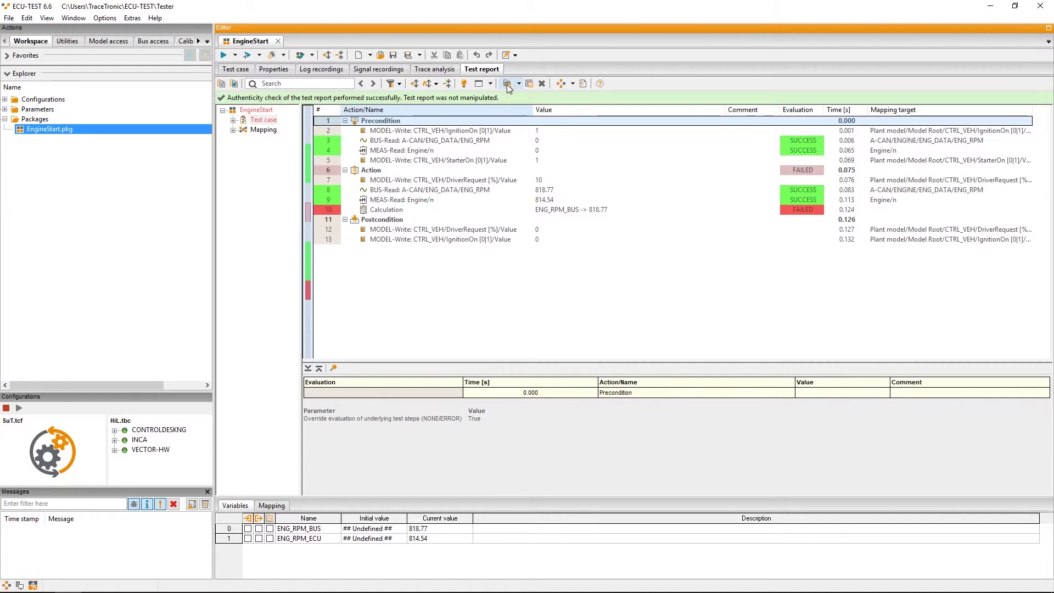
{"action": "left_click", "coordinate": [583, 84]}
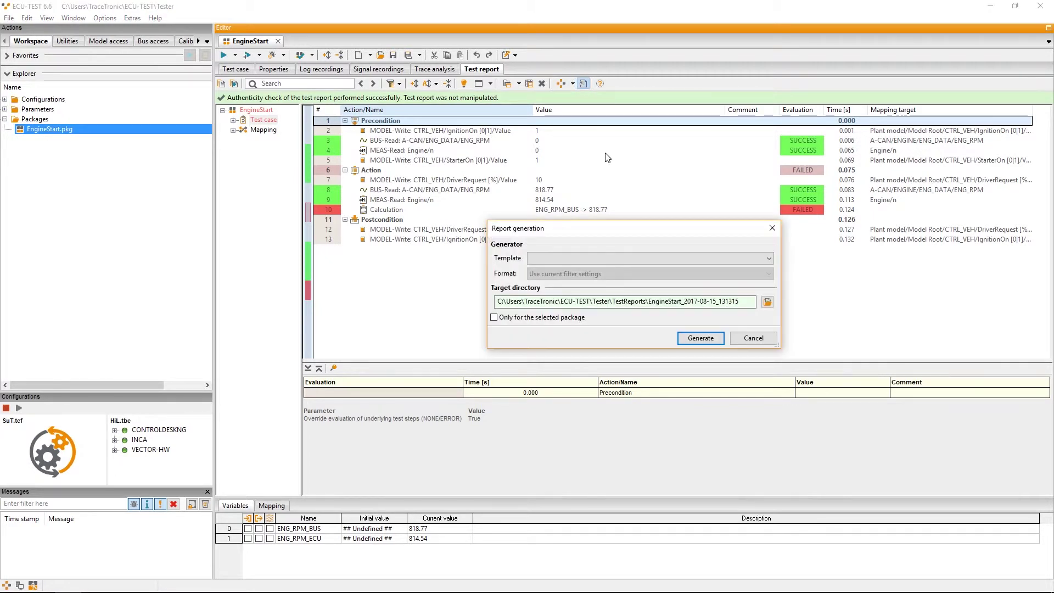
{"action": "left_click", "coordinate": [575, 260]}
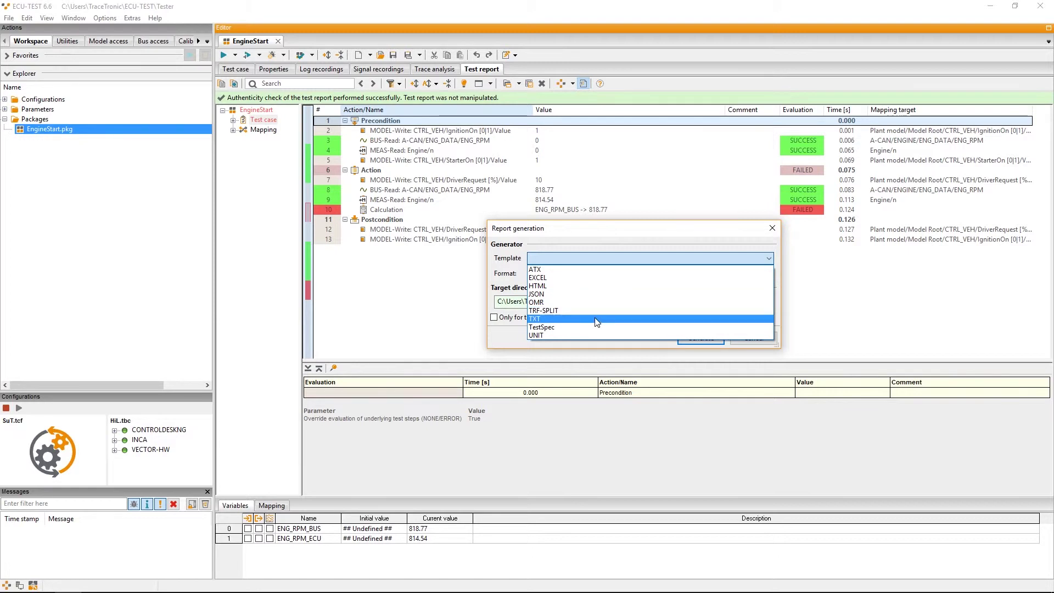
{"action": "left_click", "coordinate": [605, 344]}
{"action": "left_click", "coordinate": [748, 338]}
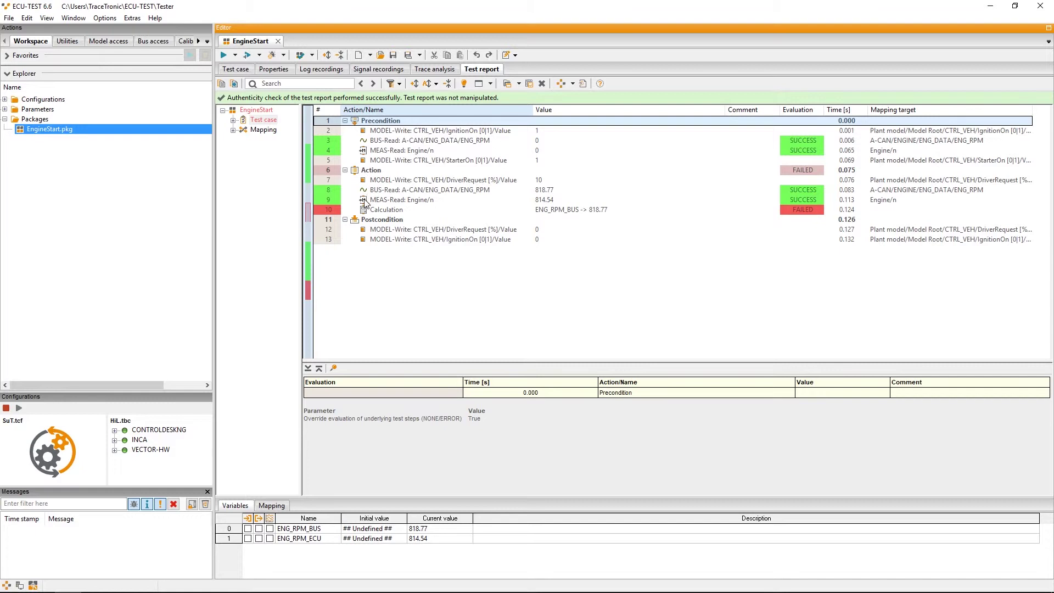
- Expand by rule so only the Action block's steps 7–10 remain listed
{"action": "left_click", "coordinate": [434, 86]}
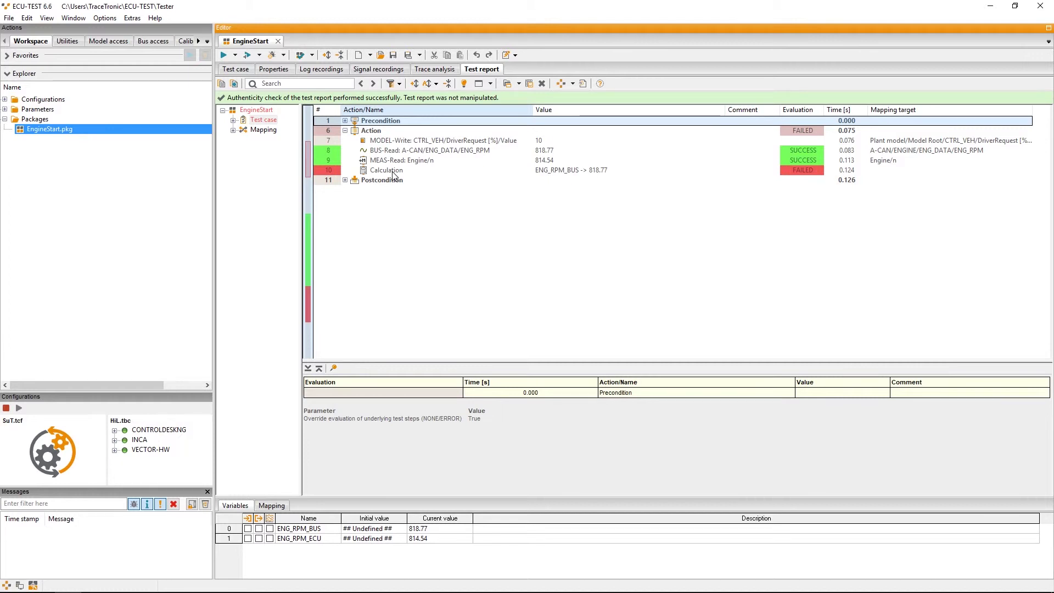
- Jump from the Precondition report row back to the EngineStart test case's 13-step definition
{"action": "double_click", "coordinate": [388, 123]}
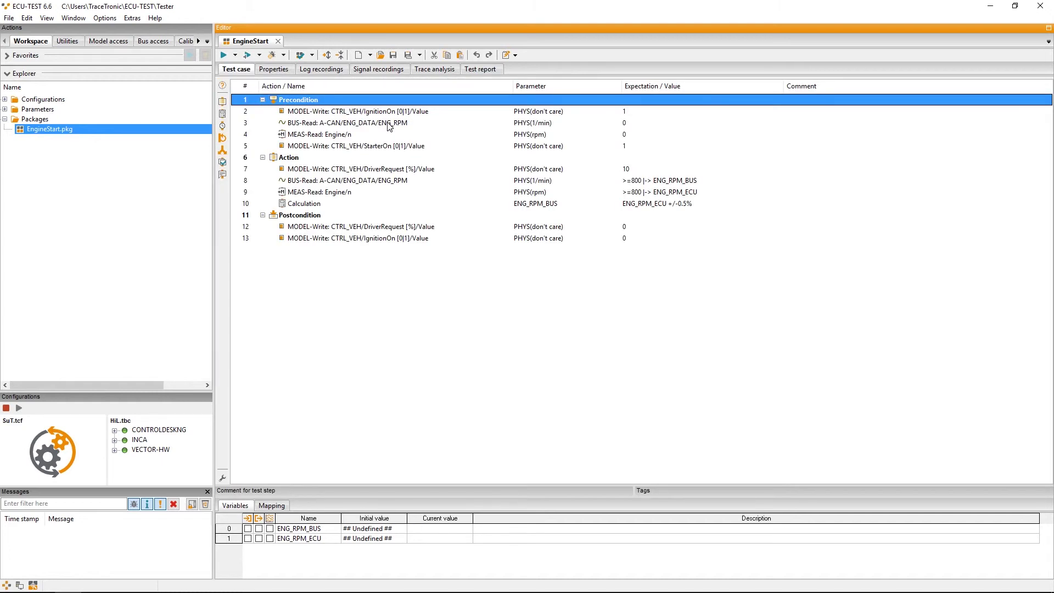